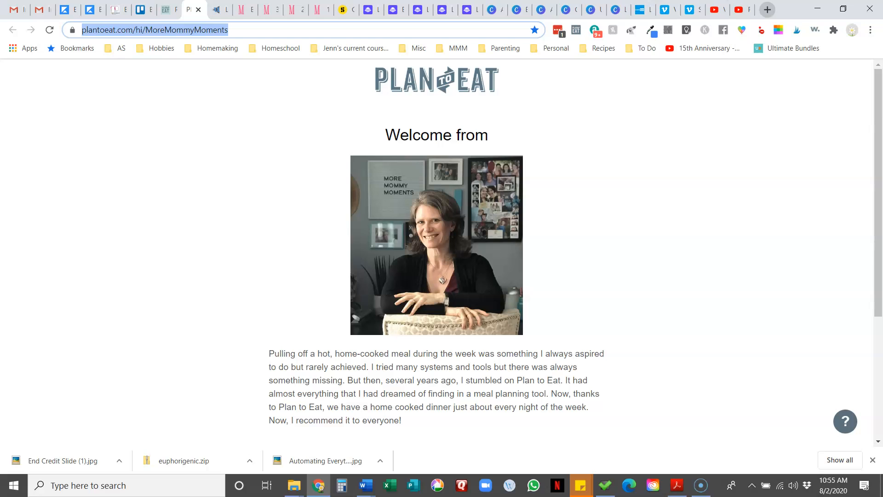
Step: Switch to the August 2020 meal planner and clear the recipe search for "egg dish"
{"action": "left_click", "coordinate": [165, 10]}
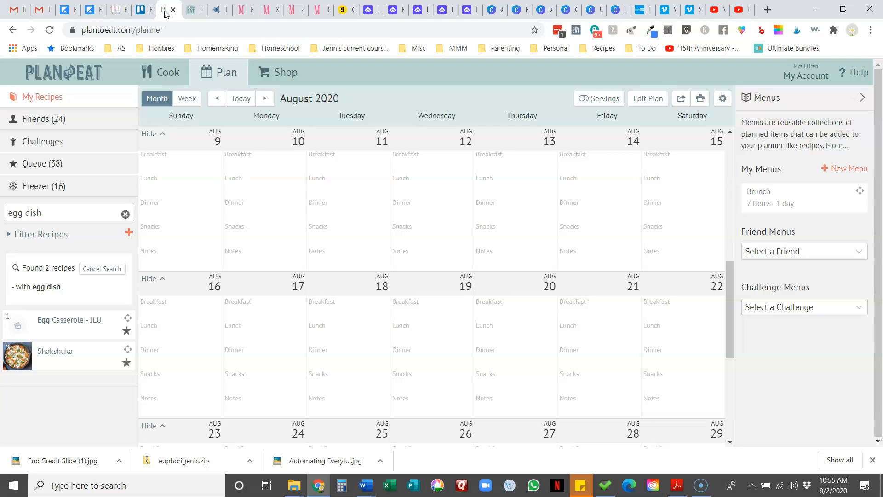
{"action": "left_click", "coordinate": [126, 214]}
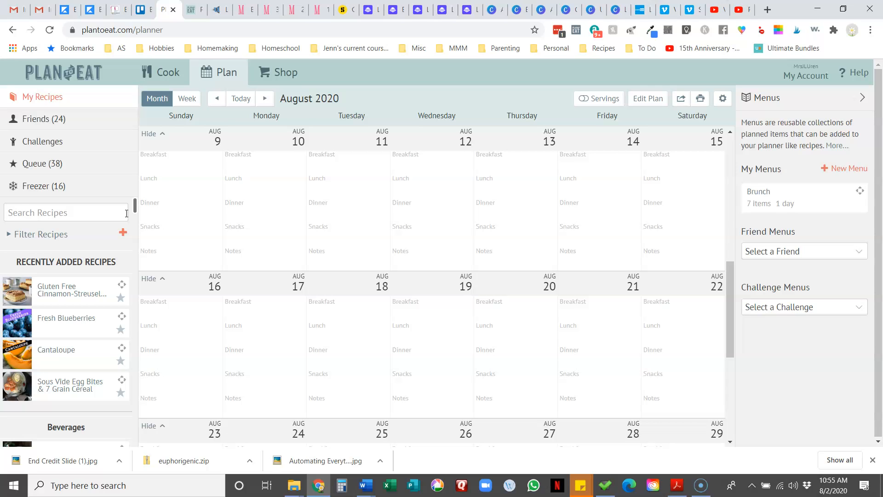
{"action": "left_click", "coordinate": [122, 213]}
{"action": "left_click", "coordinate": [40, 211]}
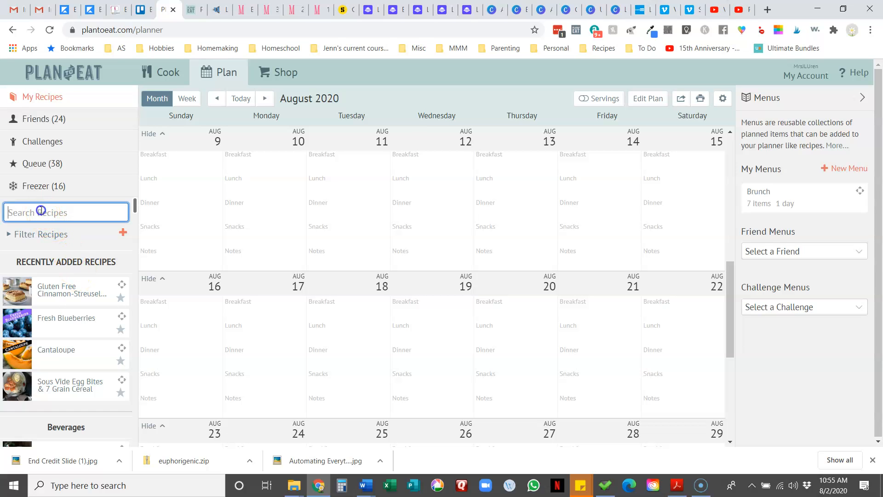
Step: Schedule 30-Minute Tuscan White Bean Skillet, Burrito Bowl and Classic Goulash for lunch on Saturday, August 15
{"action": "scroll", "coordinate": [58, 297], "scroll_direction": "down", "scroll_amount": 15}
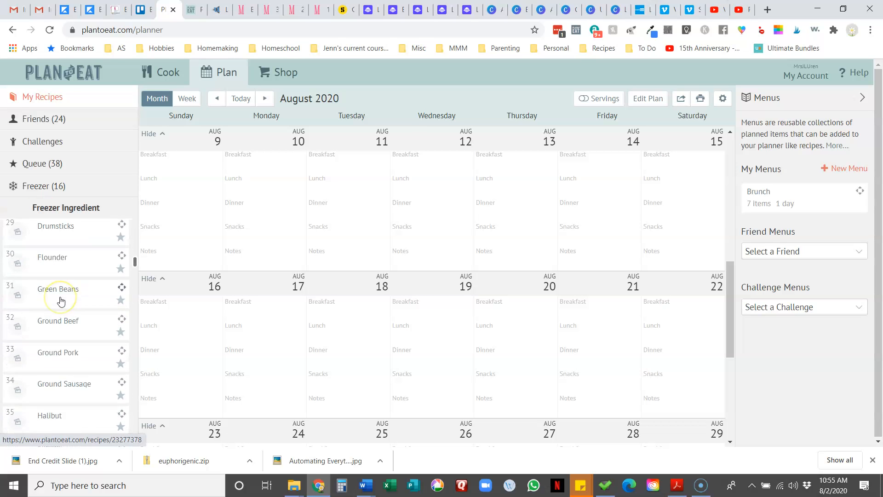
{"action": "scroll", "coordinate": [60, 301], "scroll_direction": "down", "scroll_amount": 12}
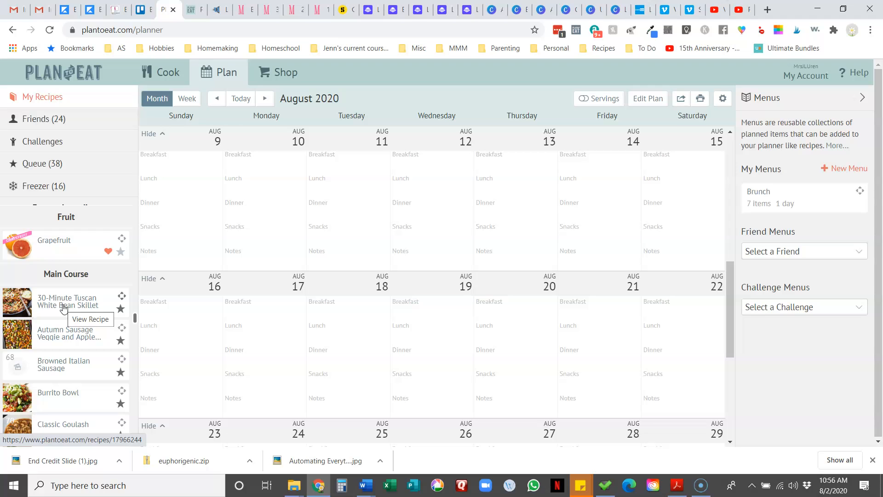
{"action": "left_click_drag", "start_coordinate": [64, 307], "coordinate": [704, 186]}
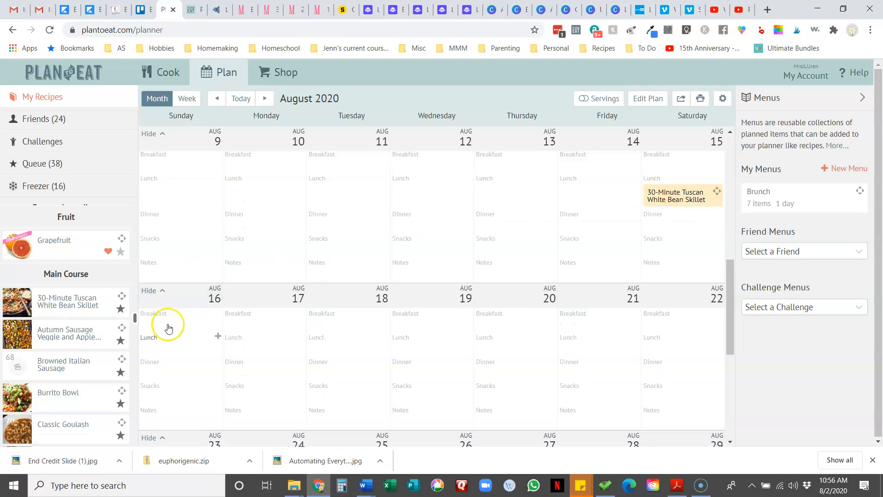
{"action": "left_click_drag", "start_coordinate": [70, 399], "coordinate": [713, 206]}
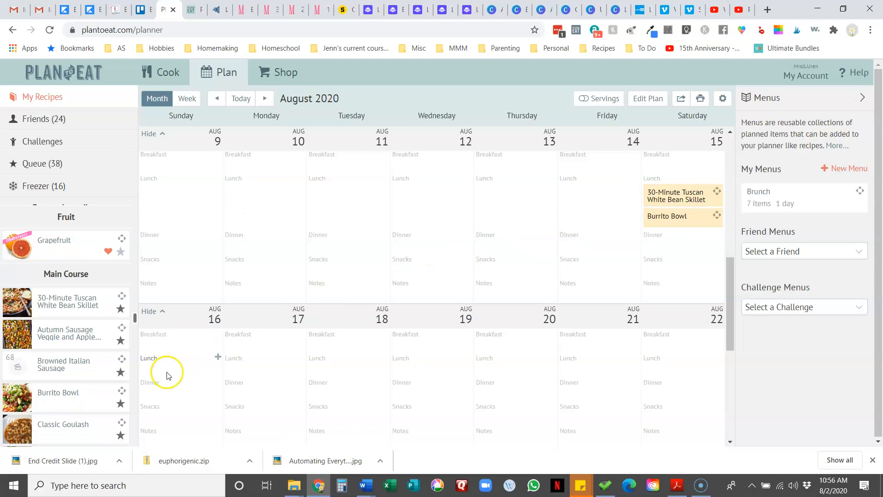
{"action": "left_click_drag", "start_coordinate": [81, 432], "coordinate": [715, 226]}
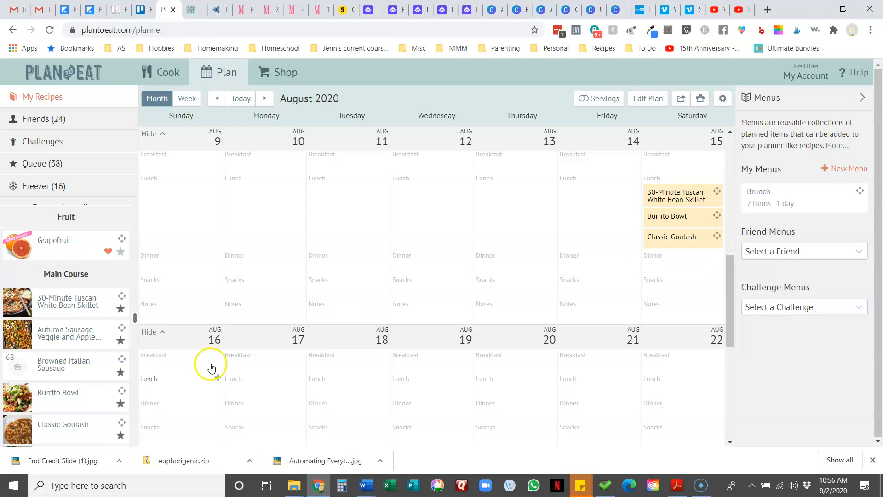
Step: Schedule the Crock Pot Very Veggie Vegan Chili and the Fall-Apart Pressure Cooker Pot Roast for dinner on August 15
{"action": "scroll", "coordinate": [69, 412], "scroll_direction": "down", "scroll_amount": 3}
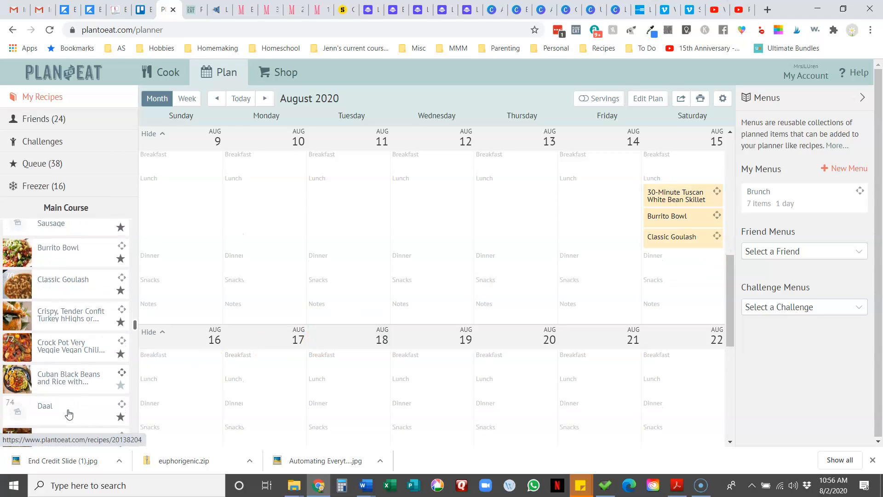
{"action": "left_click_drag", "start_coordinate": [73, 346], "coordinate": [715, 246]}
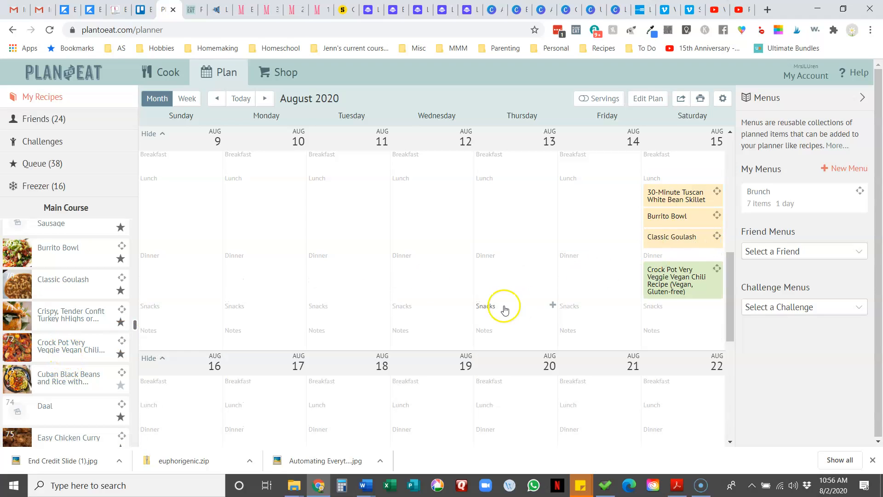
{"action": "scroll", "coordinate": [79, 349], "scroll_direction": "down", "scroll_amount": 4}
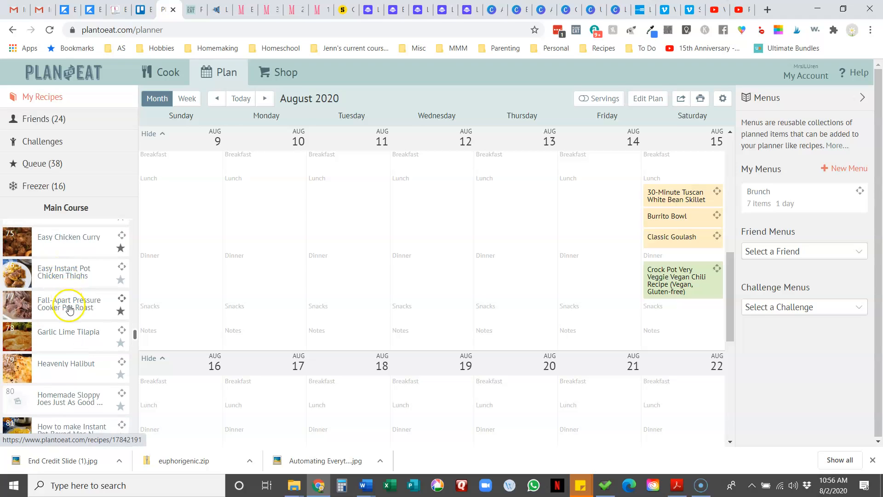
{"action": "left_click_drag", "start_coordinate": [70, 305], "coordinate": [715, 259]}
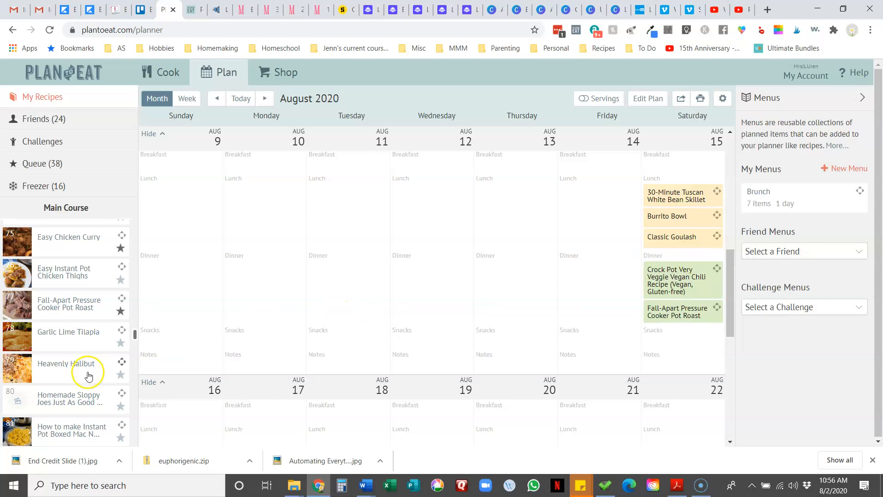
Step: Add the starred Instant Pot Beef Stew and the Instant Pot Spiced Quinoa and Cauliflower Rice Bowls to lunch on August 15
{"action": "scroll", "coordinate": [87, 374], "scroll_direction": "down", "scroll_amount": 2}
{"action": "scroll", "coordinate": [89, 376], "scroll_direction": "down", "scroll_amount": 1}
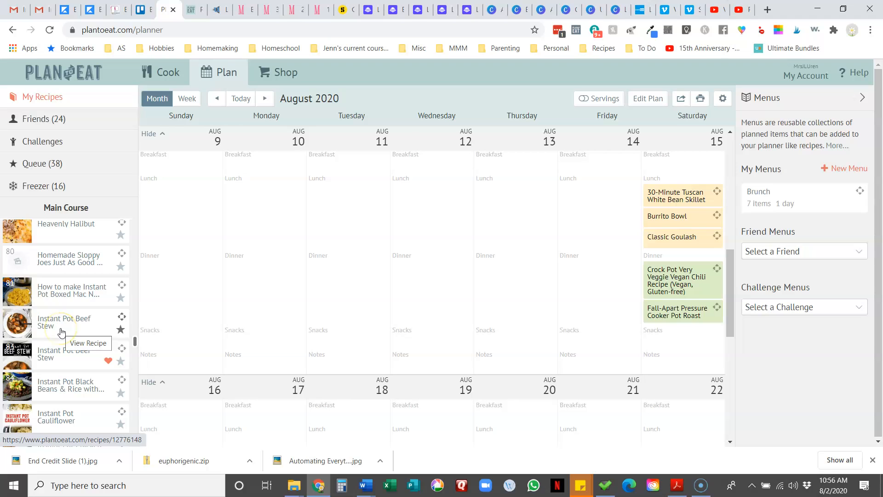
{"action": "left_click_drag", "start_coordinate": [61, 331], "coordinate": [701, 247]}
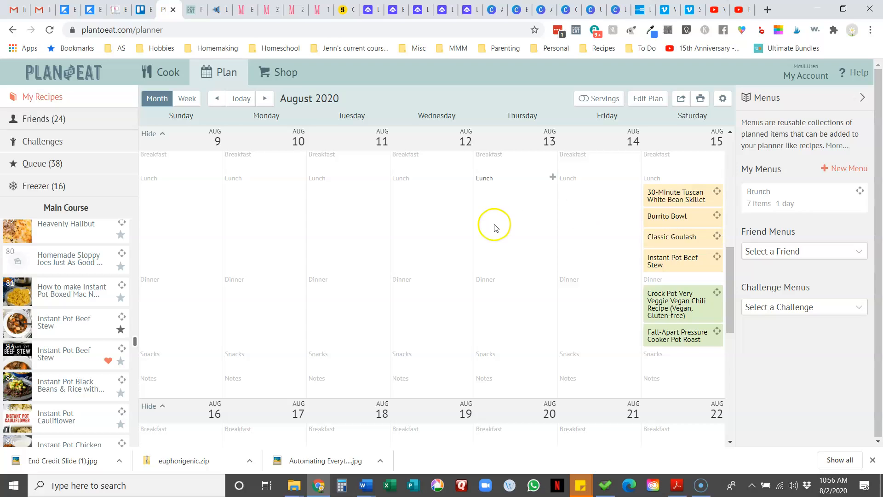
{"action": "scroll", "coordinate": [90, 328], "scroll_direction": "down", "scroll_amount": 2}
{"action": "scroll", "coordinate": [90, 327], "scroll_direction": "down", "scroll_amount": 4}
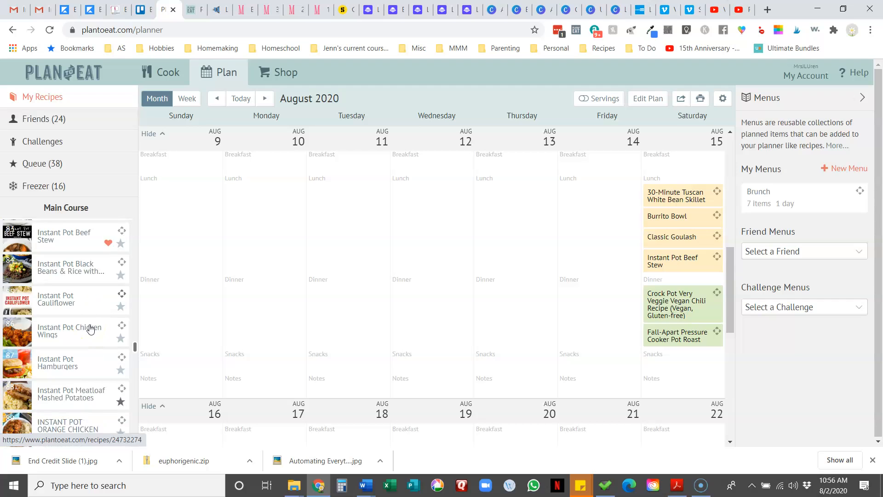
{"action": "scroll", "coordinate": [91, 328], "scroll_direction": "down", "scroll_amount": 1}
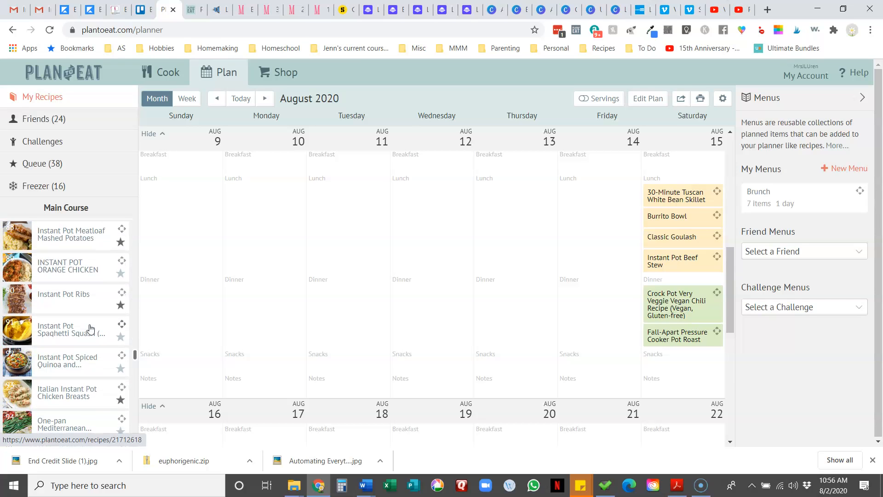
{"action": "left_click", "coordinate": [60, 346]}
{"action": "left_click_drag", "start_coordinate": [60, 346], "coordinate": [711, 239]}
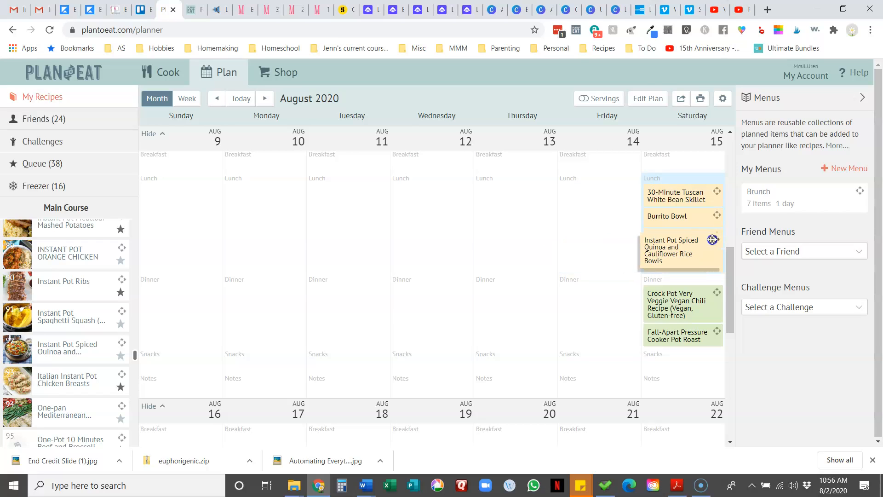
{"action": "left_click", "coordinate": [690, 201]}
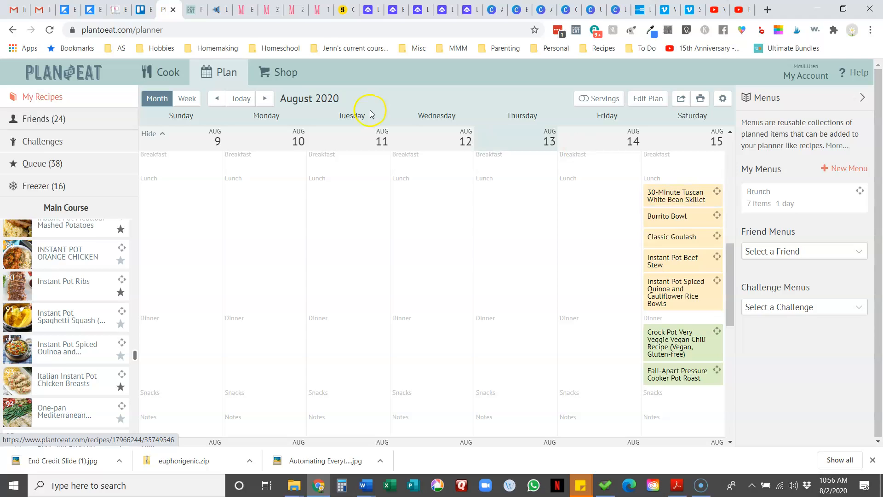
Step: Set the shopping list's custom planner date range to August 15, 2020 only, save it, and review the resulting ingredients by store
{"action": "left_click", "coordinate": [274, 74]}
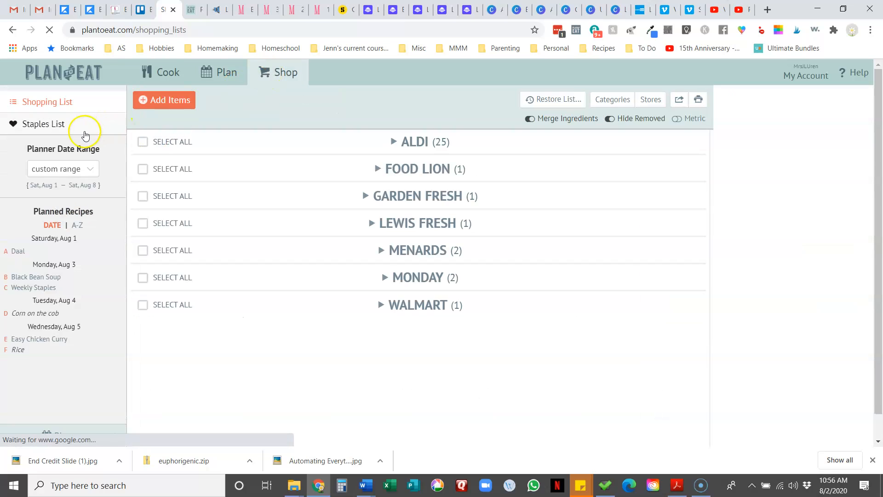
{"action": "left_click", "coordinate": [74, 185]}
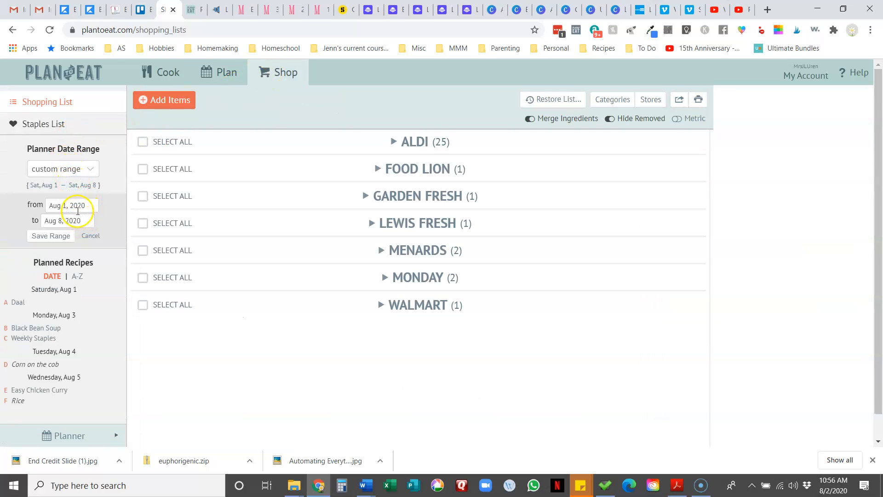
{"action": "left_click", "coordinate": [77, 205]}
{"action": "left_click", "coordinate": [165, 291]}
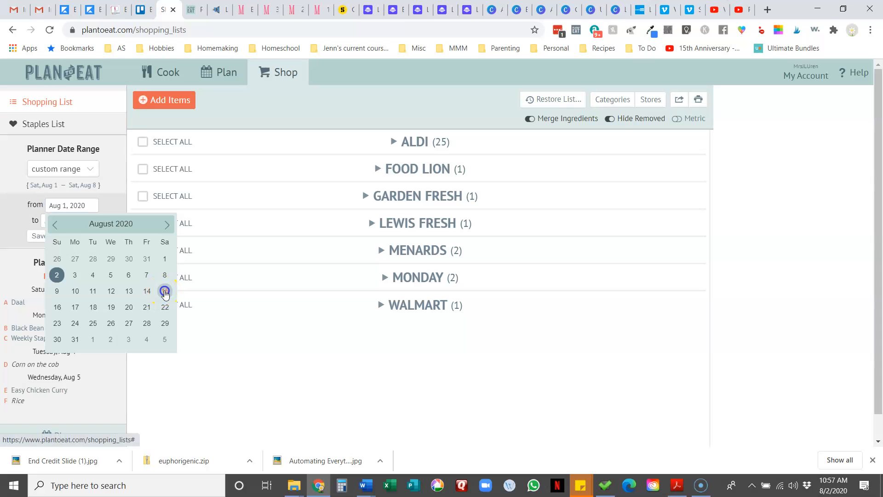
{"action": "left_click", "coordinate": [80, 221]}
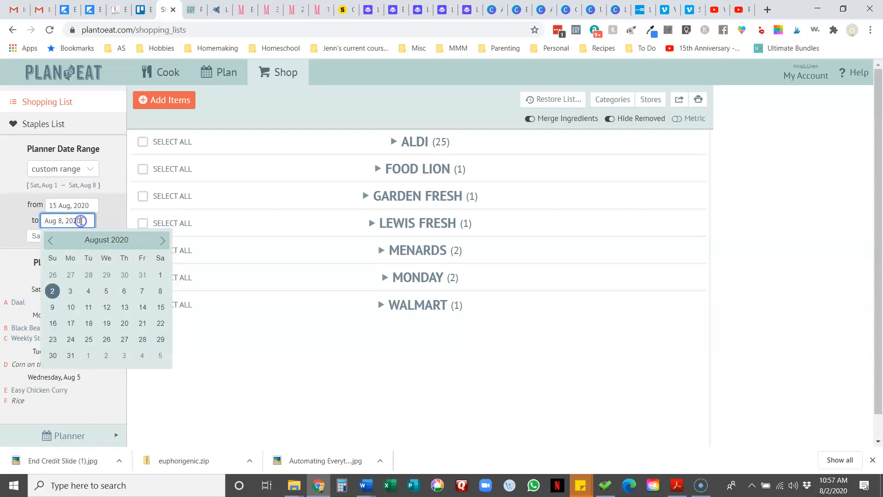
{"action": "left_click", "coordinate": [161, 306]}
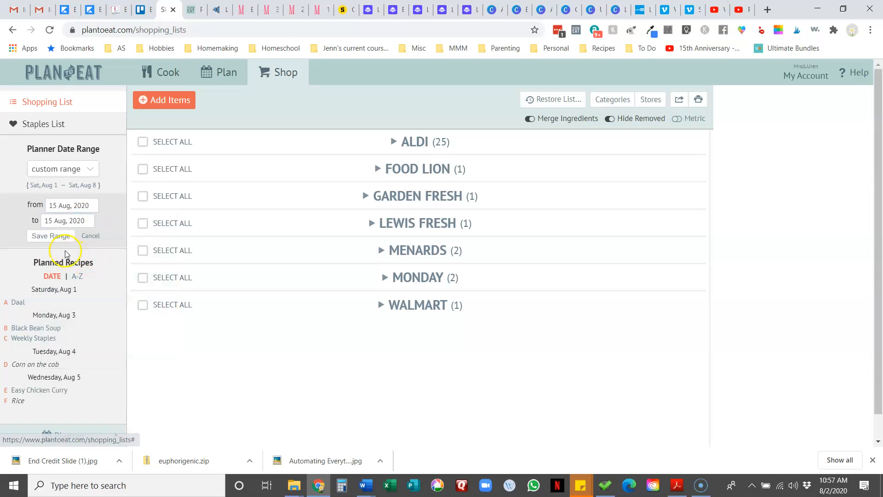
{"action": "left_click", "coordinate": [50, 235]}
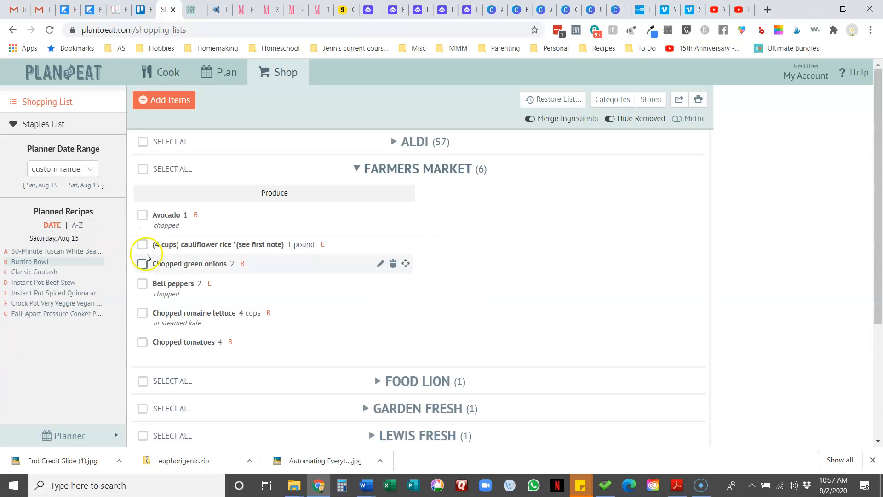
{"action": "scroll", "coordinate": [233, 285], "scroll_direction": "down", "scroll_amount": 2}
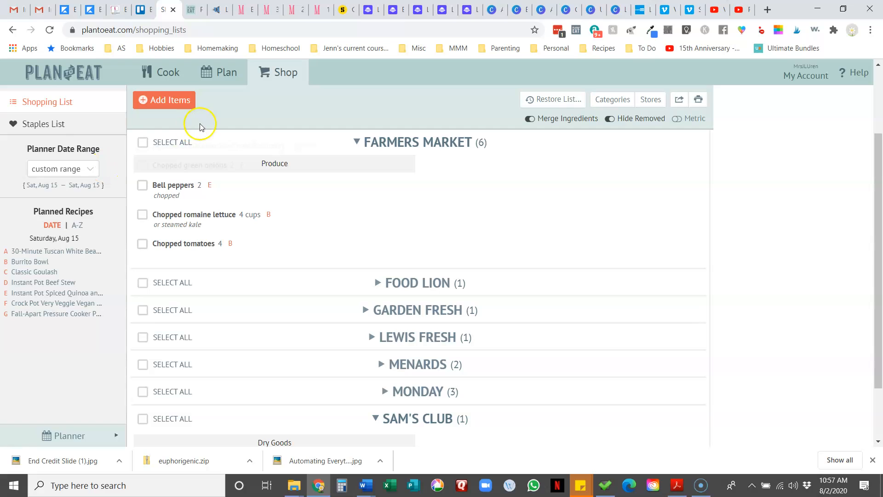
Step: Return to the planner and add the August 15 30-Minute Tuscan White Bean Skillet to the freezer as 1 meal with 4 servings
{"action": "left_click", "coordinate": [222, 73]}
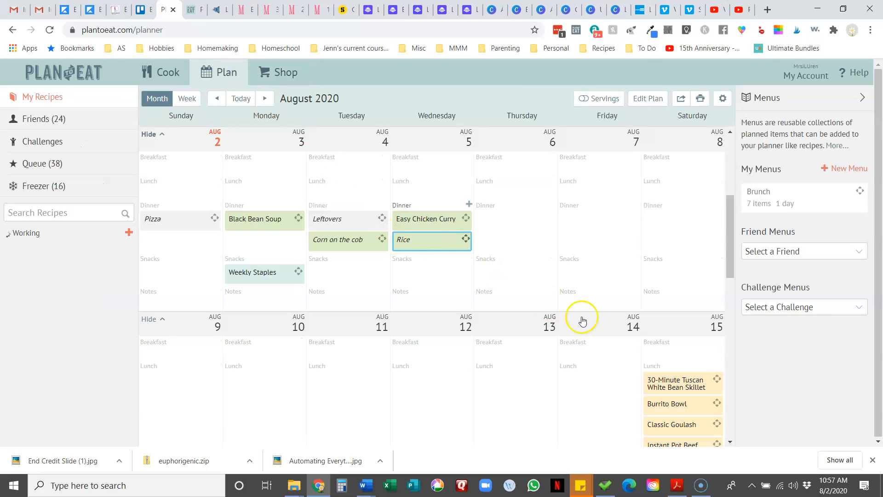
{"action": "scroll", "coordinate": [582, 319], "scroll_direction": "down", "scroll_amount": 4}
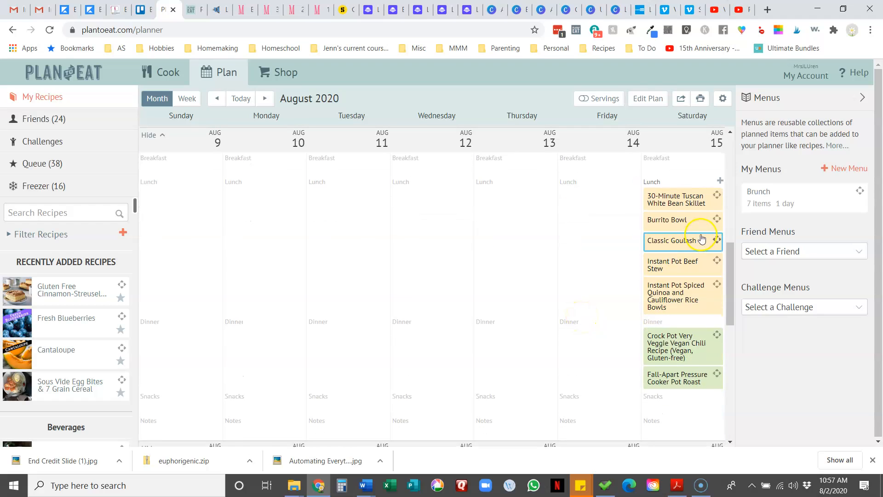
{"action": "left_click", "coordinate": [717, 194]}
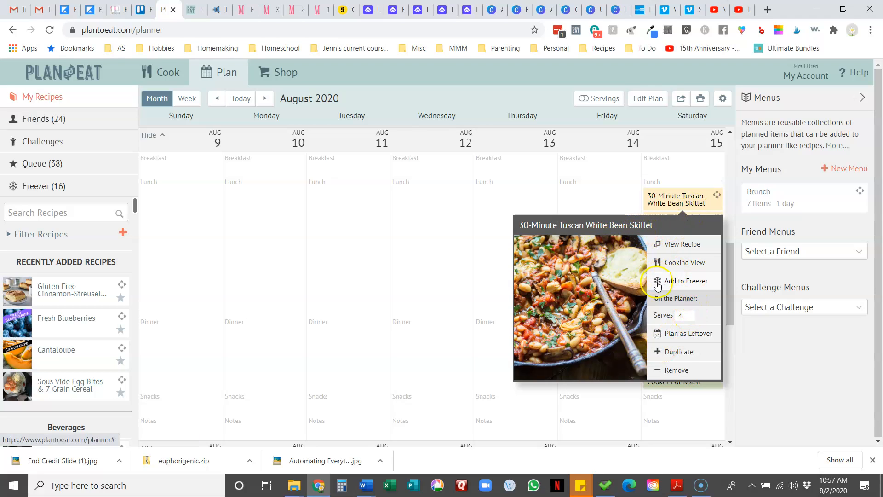
{"action": "left_click", "coordinate": [688, 281]}
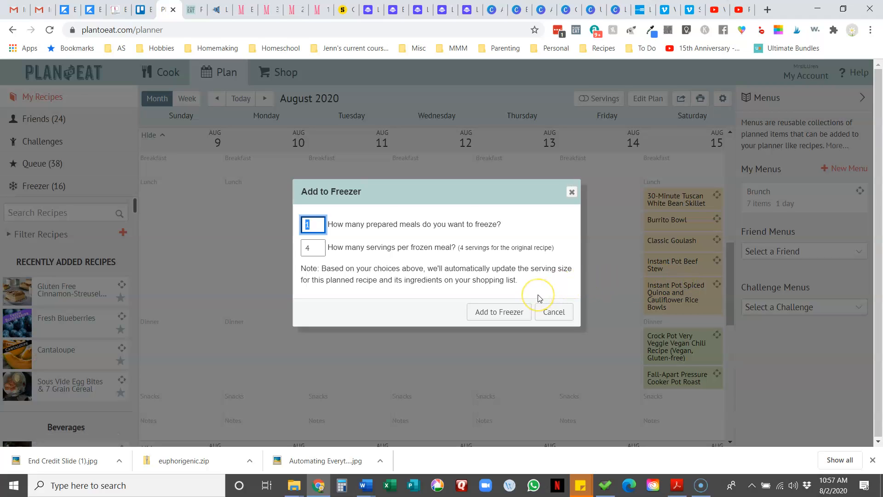
{"action": "left_click", "coordinate": [512, 314]}
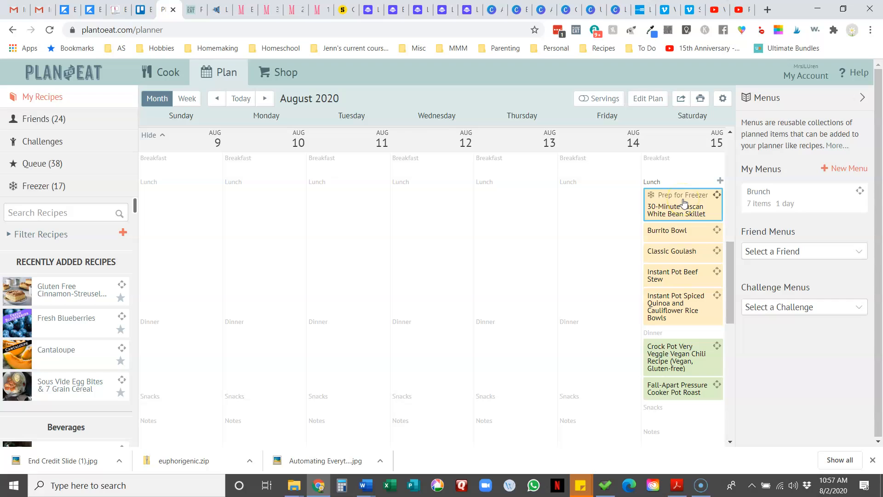
Step: Add the August 15 Burrito Bowl to the freezer as 1 meal with 2 servings
{"action": "left_click", "coordinate": [686, 234]}
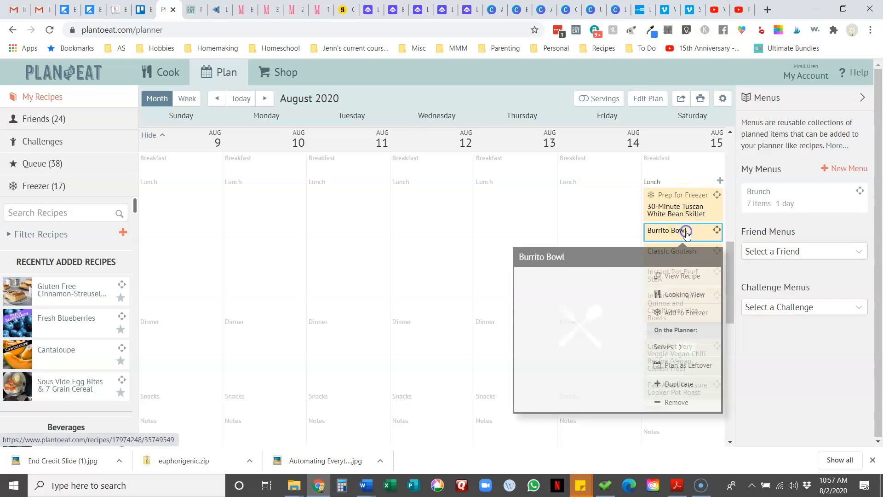
{"action": "left_click", "coordinate": [696, 207]}
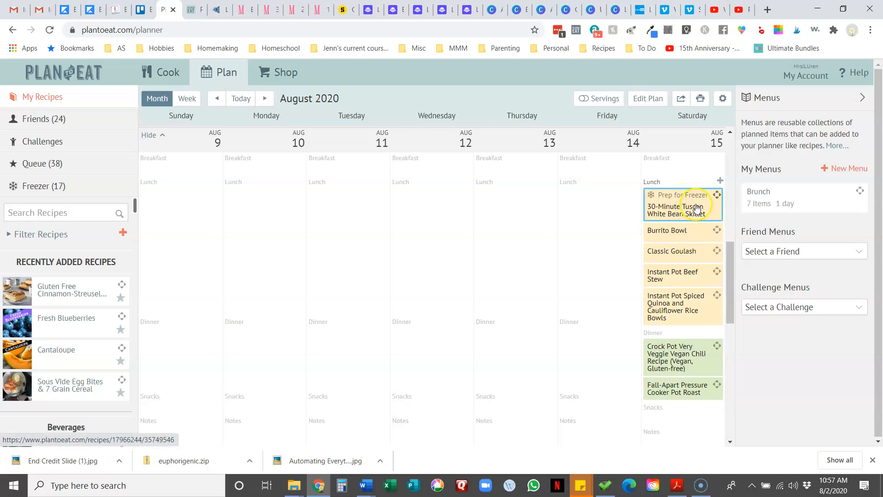
{"action": "left_click", "coordinate": [694, 234]}
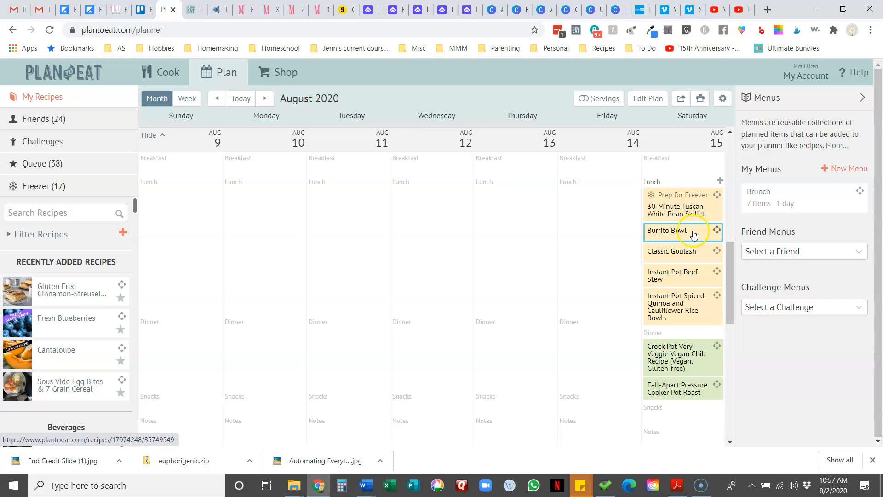
{"action": "left_click", "coordinate": [694, 233]}
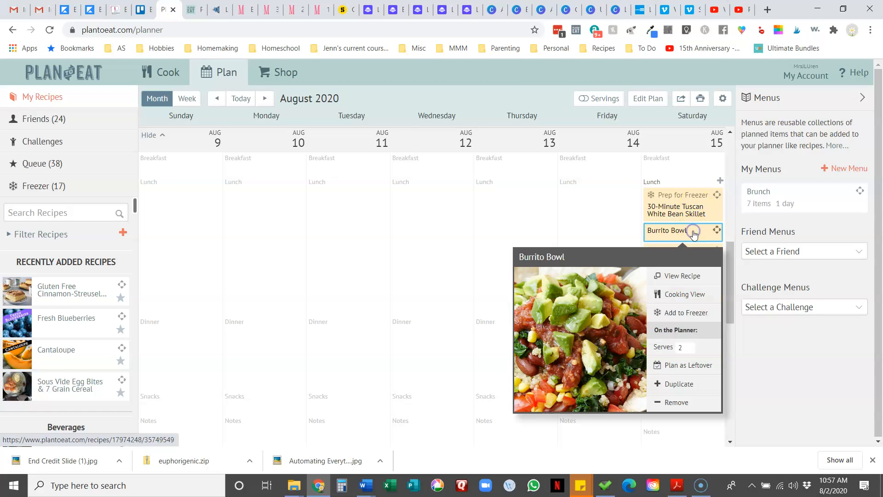
{"action": "left_click", "coordinate": [687, 314]}
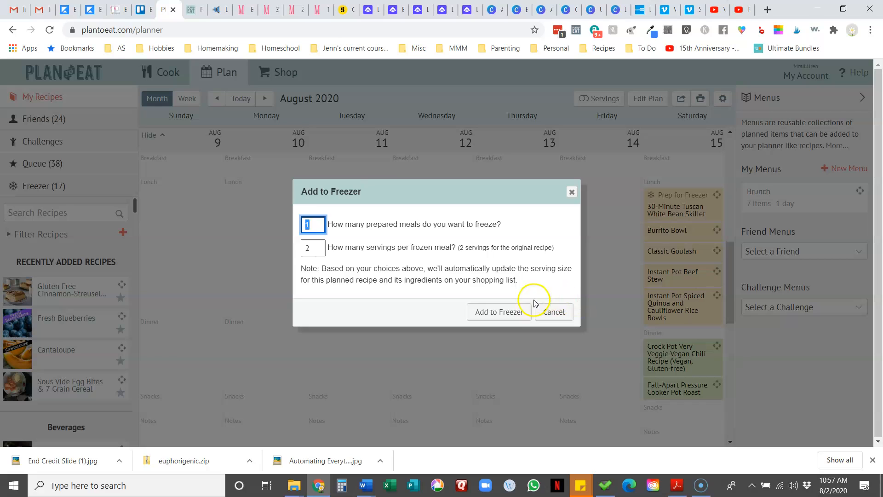
{"action": "left_click", "coordinate": [509, 317]}
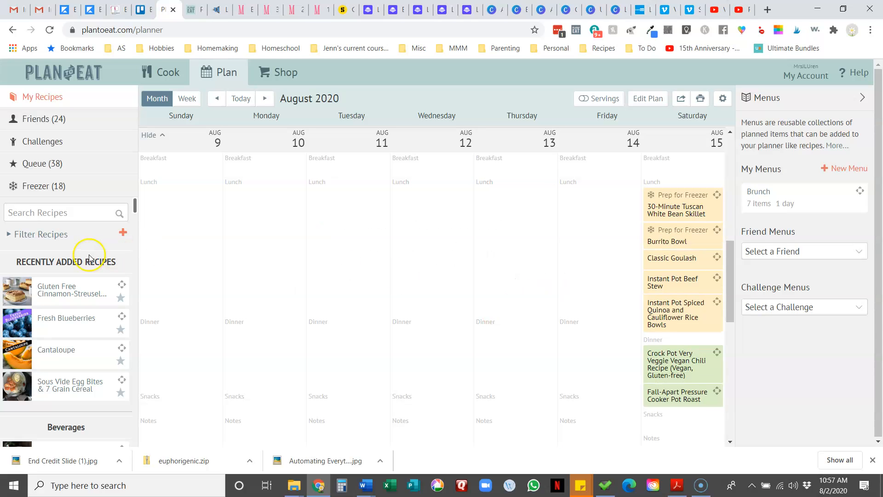
Step: From the freezer list, schedule the 30-Minute Tuscan White Bean Skillet for dinner on August 18 and the Burrito Bowl for dinner on August 19
{"action": "left_click", "coordinate": [44, 186]}
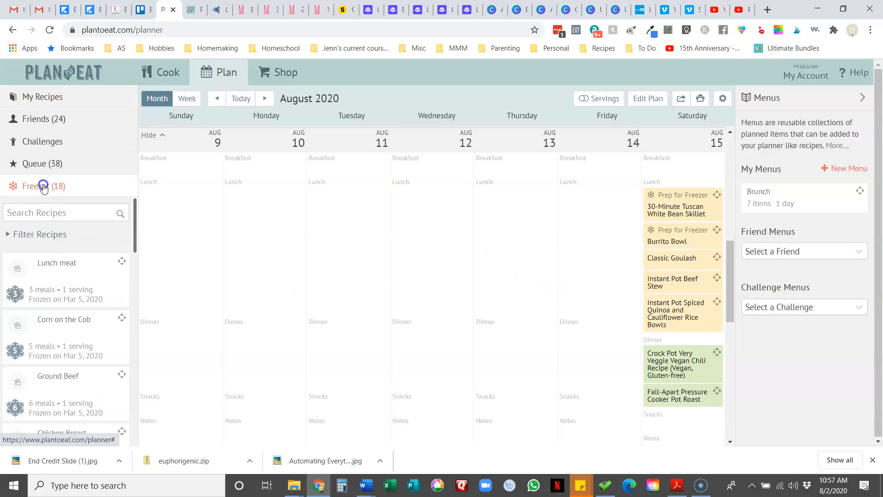
{"action": "scroll", "coordinate": [57, 306], "scroll_direction": "down", "scroll_amount": 2}
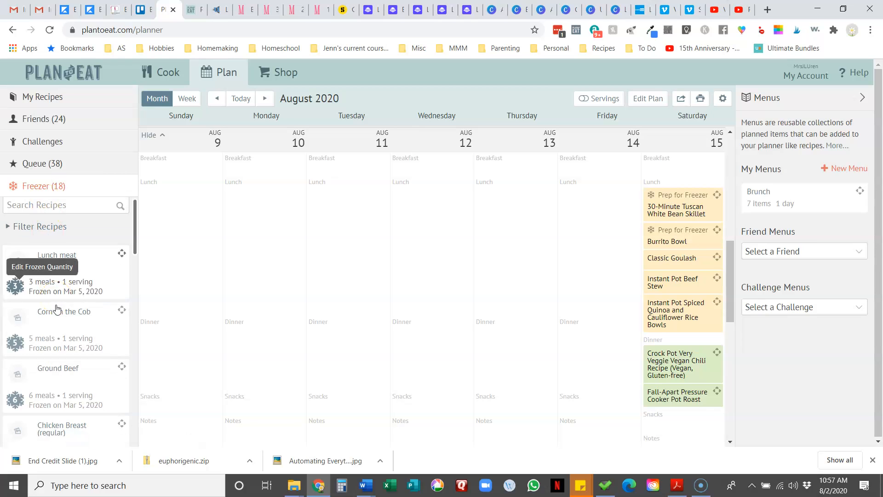
{"action": "scroll", "coordinate": [57, 308], "scroll_direction": "down", "scroll_amount": 10}
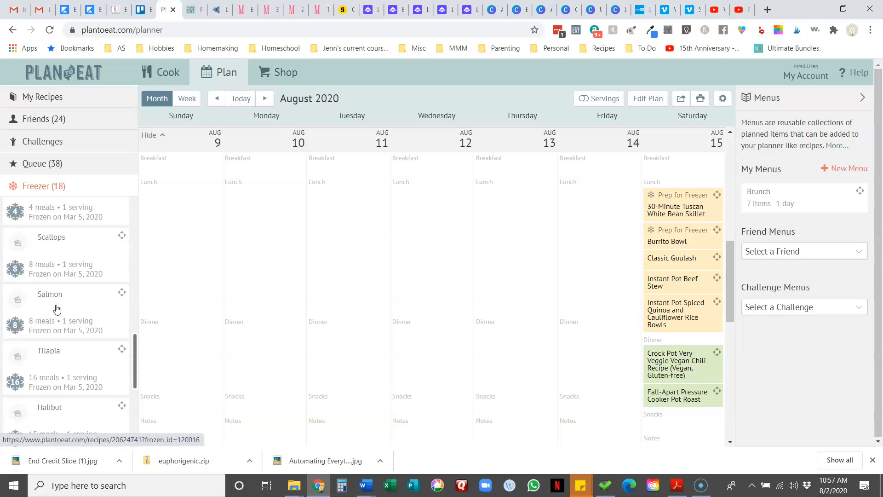
{"action": "scroll", "coordinate": [57, 308], "scroll_direction": "down", "scroll_amount": 1}
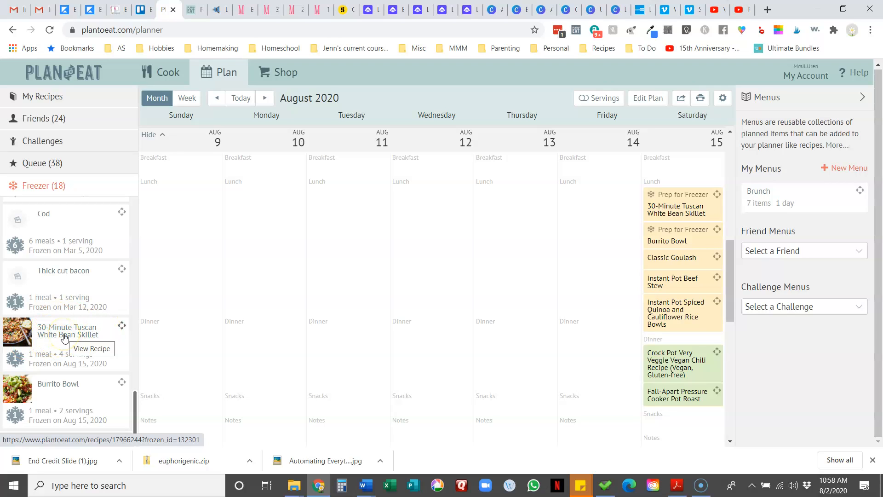
{"action": "scroll", "coordinate": [328, 296], "scroll_direction": "down", "scroll_amount": 5}
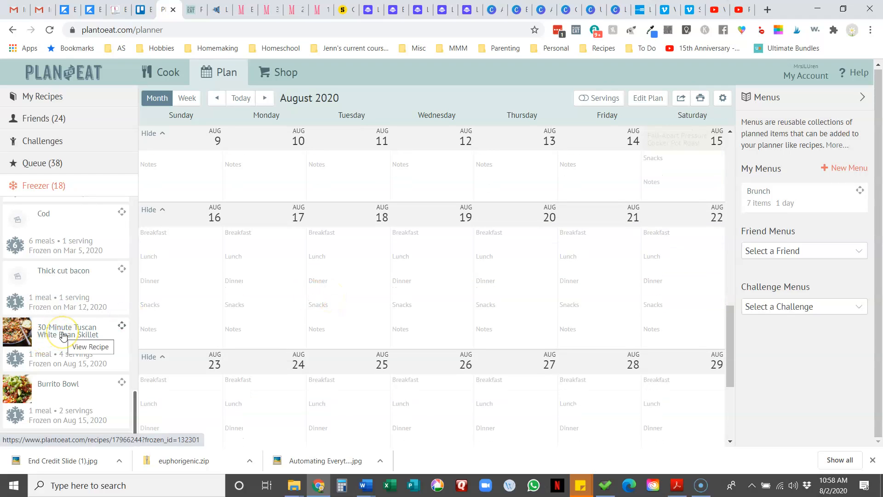
{"action": "left_click_drag", "start_coordinate": [64, 335], "coordinate": [368, 285]}
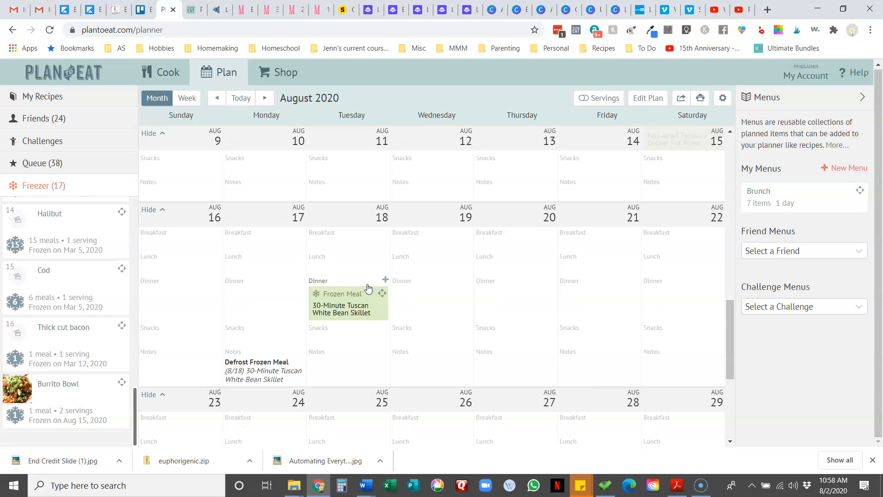
{"action": "left_click", "coordinate": [255, 372]}
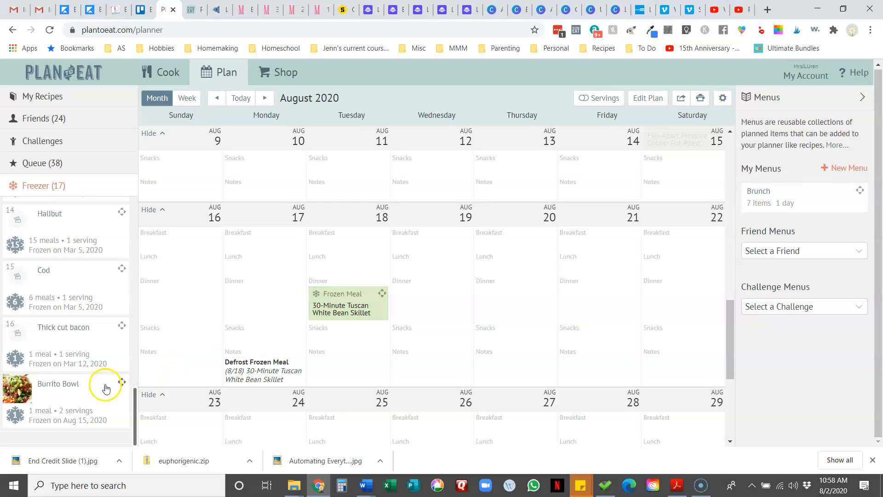
{"action": "left_click_drag", "start_coordinate": [123, 382], "coordinate": [457, 306]}
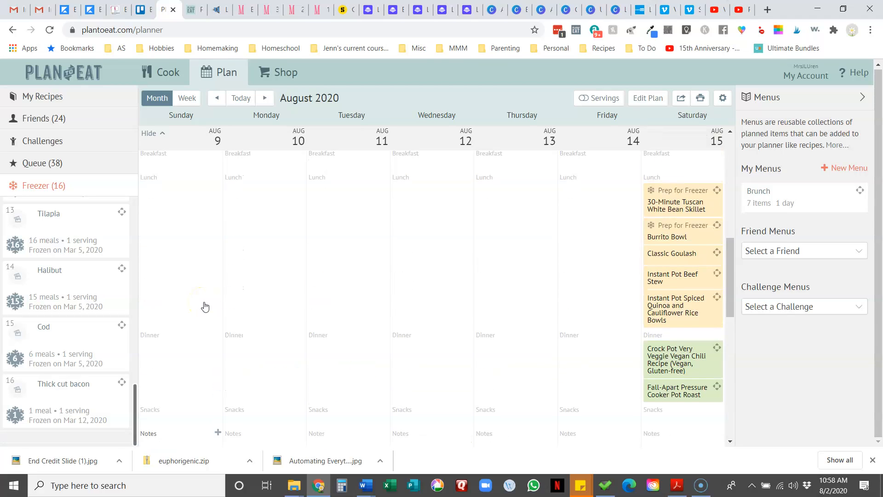
Step: Add the August 15 Classic Goulash to the freezer as 2 meals with 8 servings each
{"action": "scroll", "coordinate": [205, 307], "scroll_direction": "up", "scroll_amount": 2}
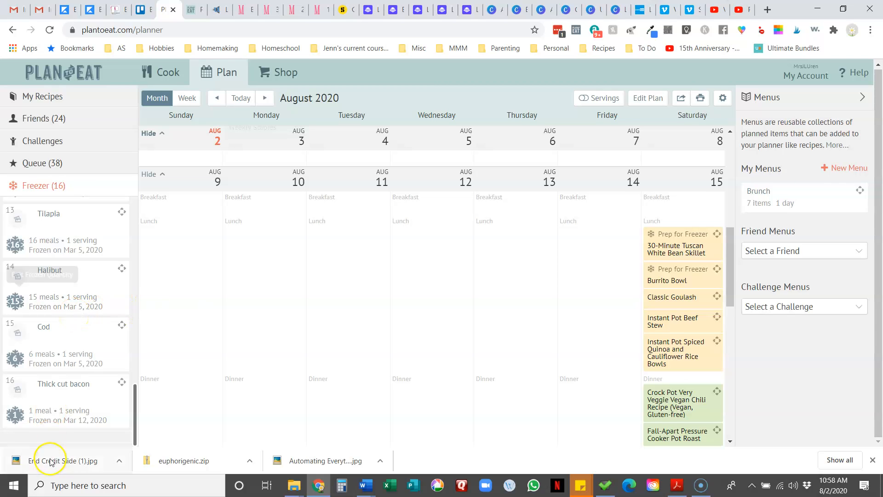
{"action": "scroll", "coordinate": [57, 413], "scroll_direction": "up", "scroll_amount": 1}
{"action": "scroll", "coordinate": [57, 413], "scroll_direction": "down", "scroll_amount": 1}
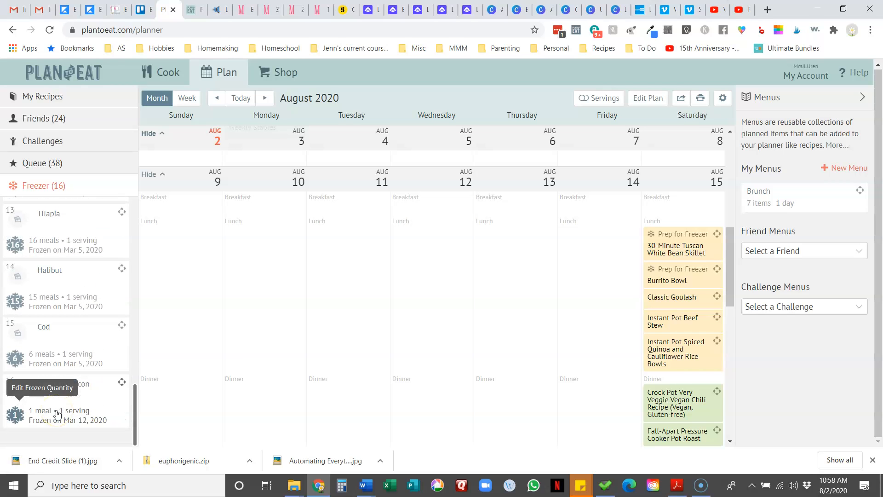
{"action": "scroll", "coordinate": [372, 386], "scroll_direction": "down", "scroll_amount": 3}
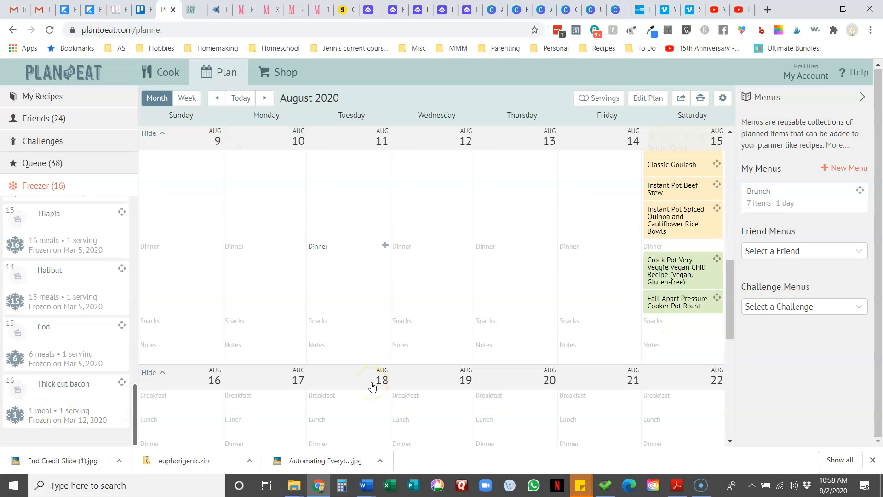
{"action": "scroll", "coordinate": [372, 385], "scroll_direction": "down", "scroll_amount": 4}
{"action": "scroll", "coordinate": [373, 386], "scroll_direction": "up", "scroll_amount": 5}
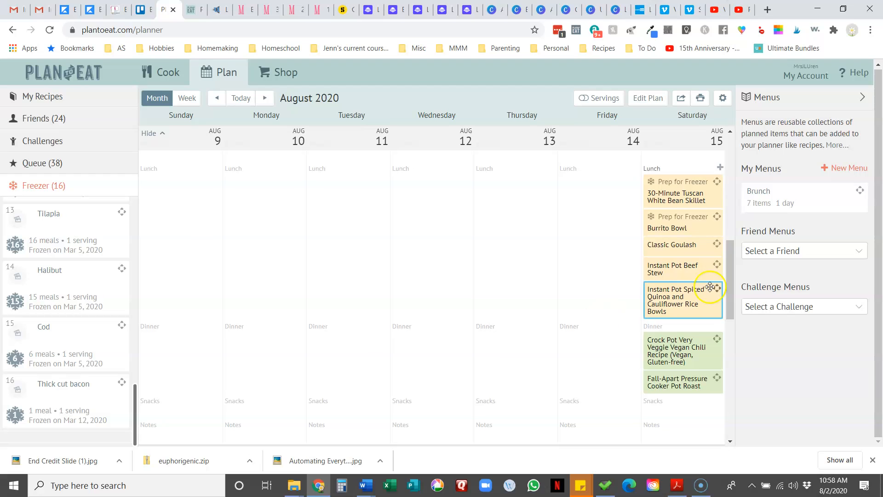
{"action": "left_click", "coordinate": [716, 242]}
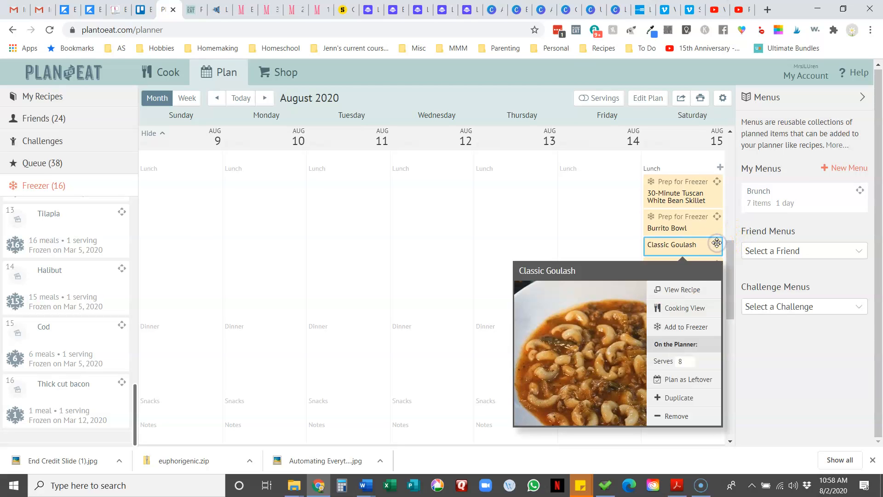
{"action": "left_click", "coordinate": [678, 326]}
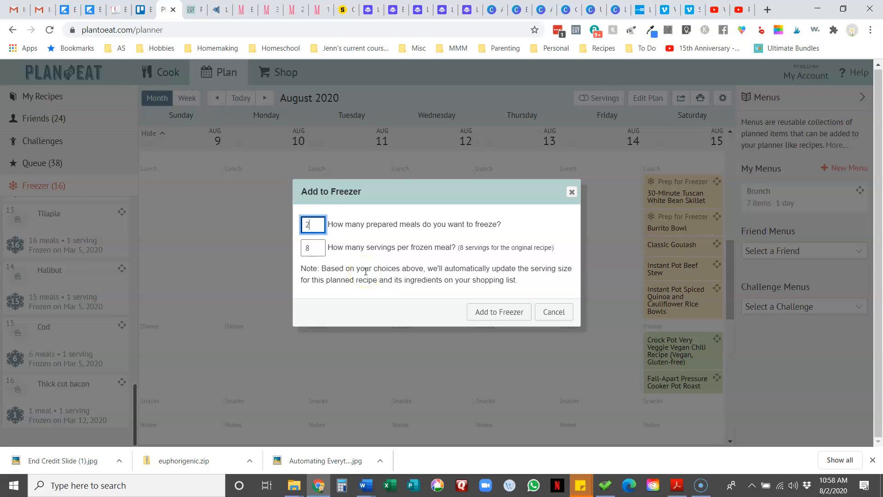
{"action": "left_click", "coordinate": [490, 315]}
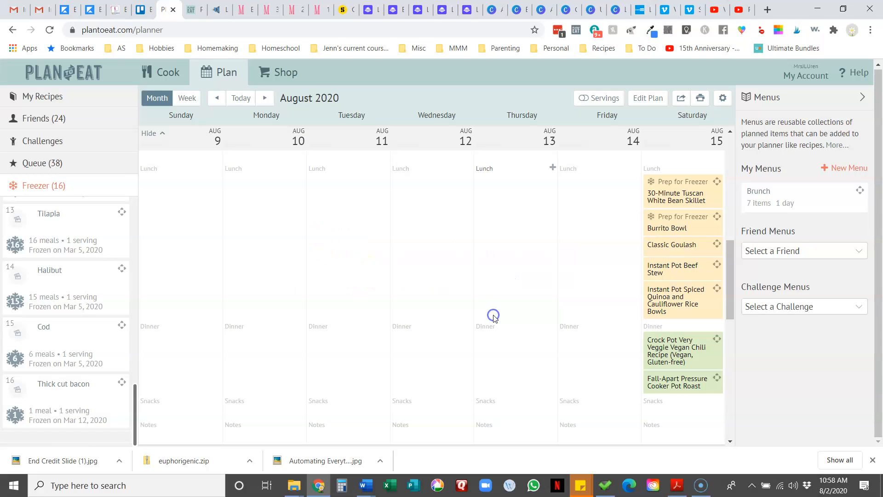
Step: Schedule the two frozen Classic Goulash meals for dinner on August 20 and August 22
{"action": "scroll", "coordinate": [365, 364], "scroll_direction": "down", "scroll_amount": 3}
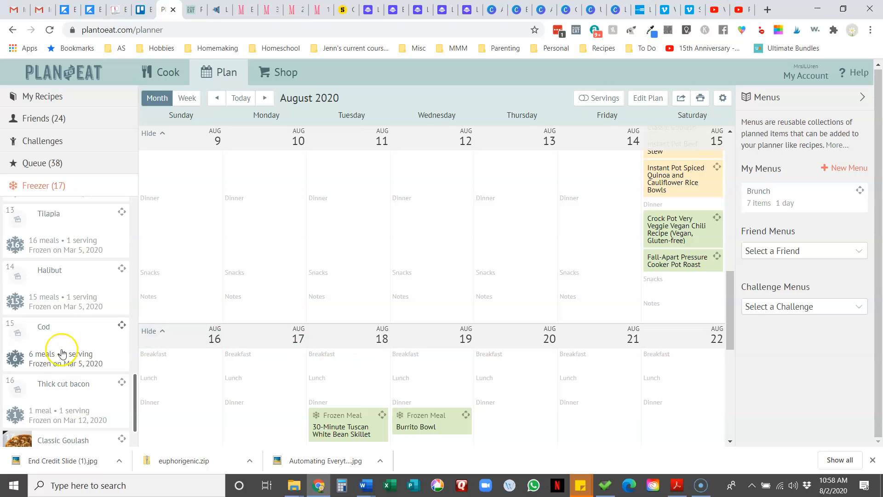
{"action": "scroll", "coordinate": [62, 354], "scroll_direction": "down", "scroll_amount": 2}
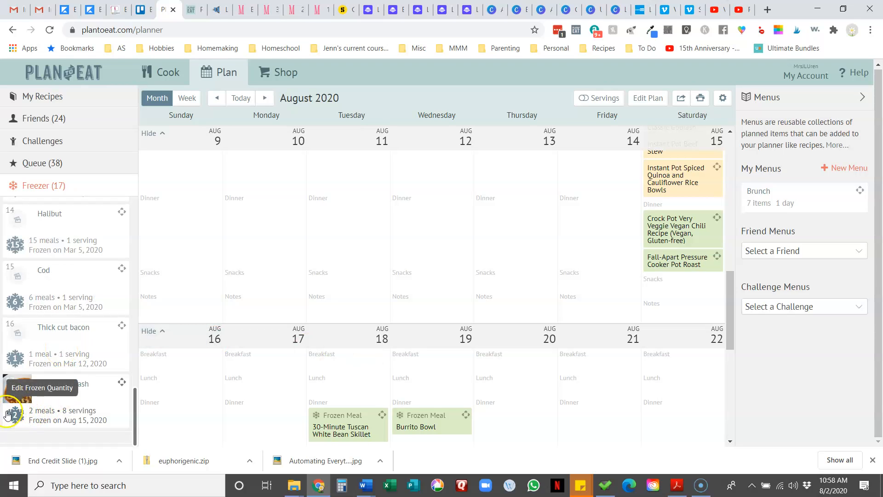
{"action": "left_click_drag", "start_coordinate": [56, 404], "coordinate": [539, 412]}
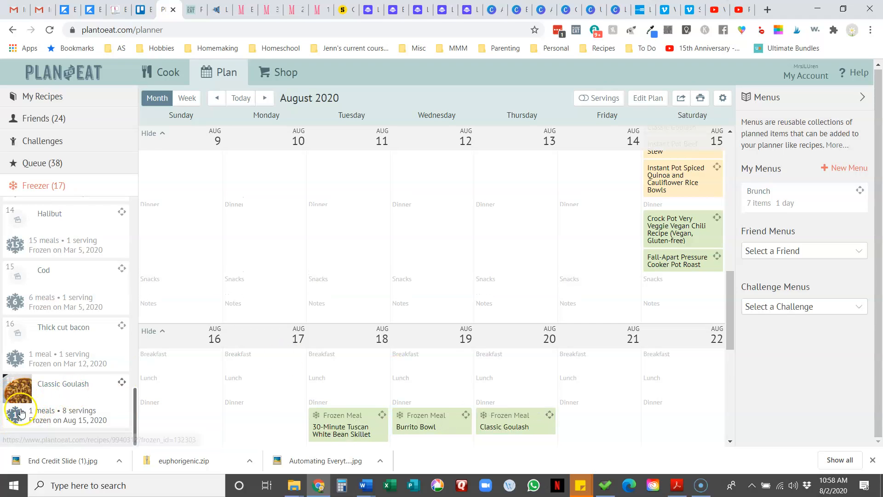
{"action": "left_click_drag", "start_coordinate": [43, 397], "coordinate": [689, 417]}
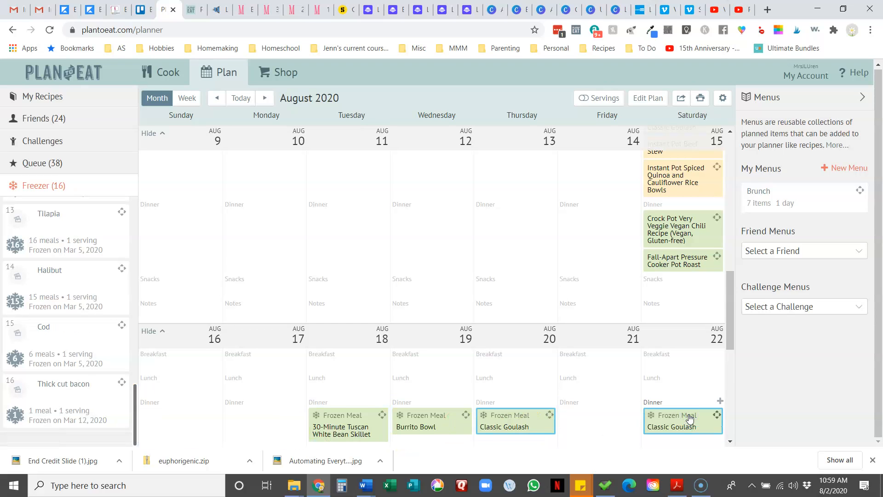
{"action": "scroll", "coordinate": [688, 417], "scroll_direction": "down", "scroll_amount": 2}
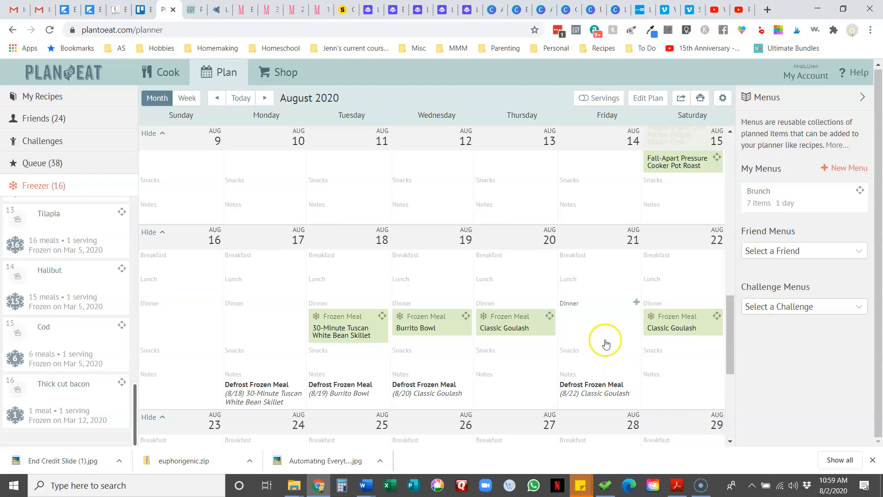
{"action": "scroll", "coordinate": [575, 301], "scroll_direction": "up", "scroll_amount": 2}
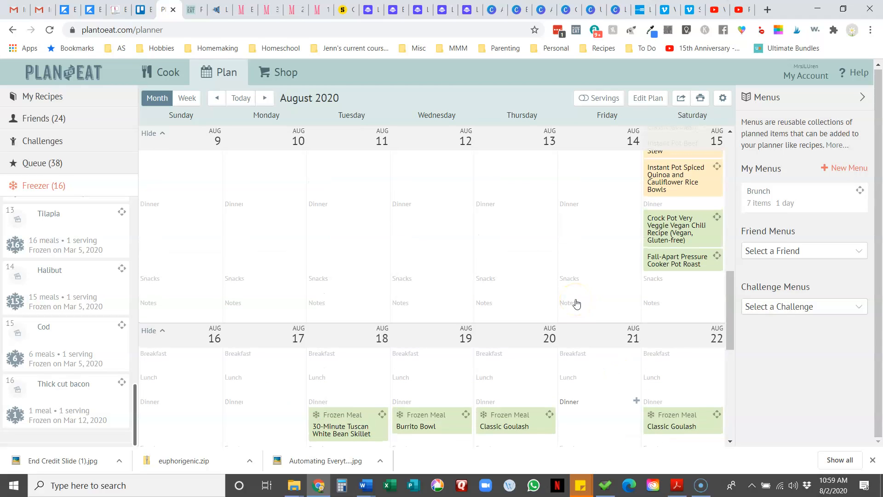